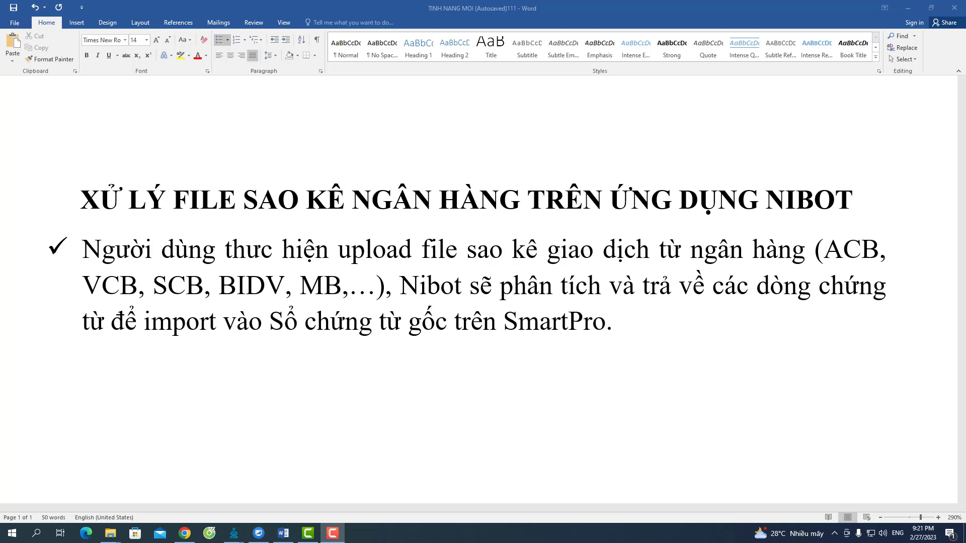
click(185, 533)
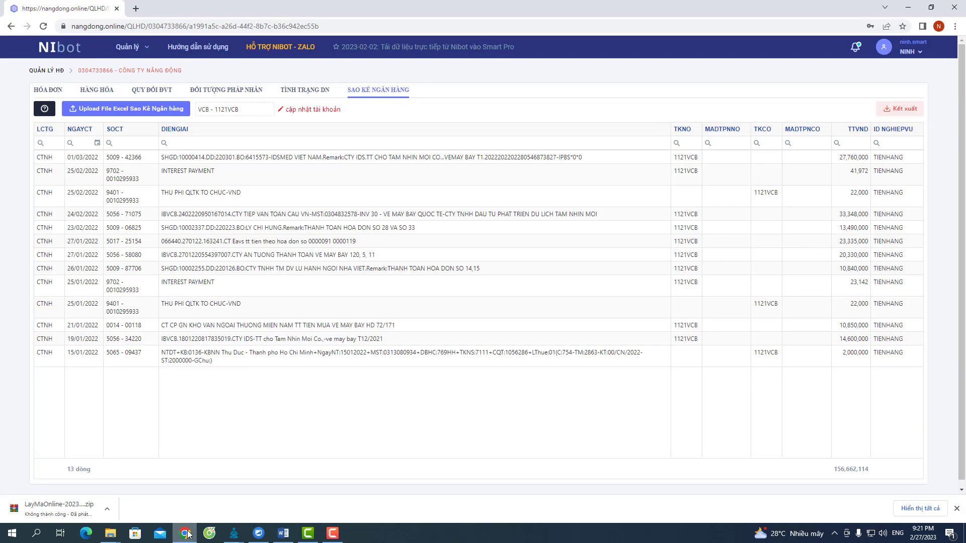
click(54, 90)
click(373, 89)
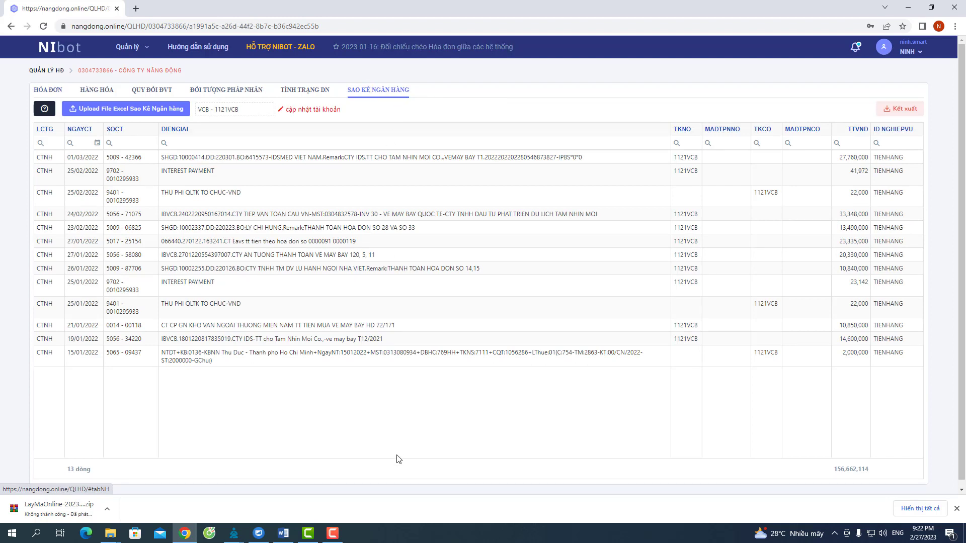
right_click(383, 532)
click(434, 470)
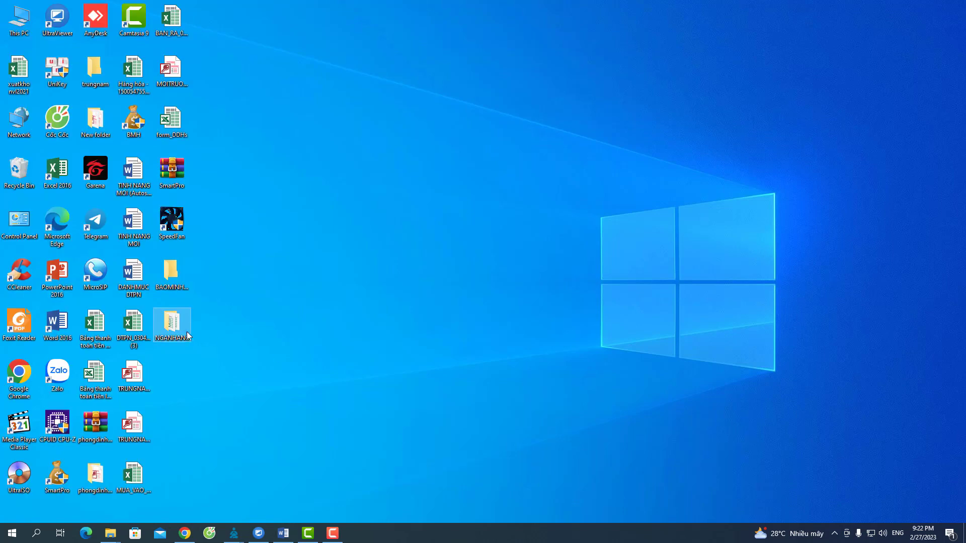
double_click(171, 324)
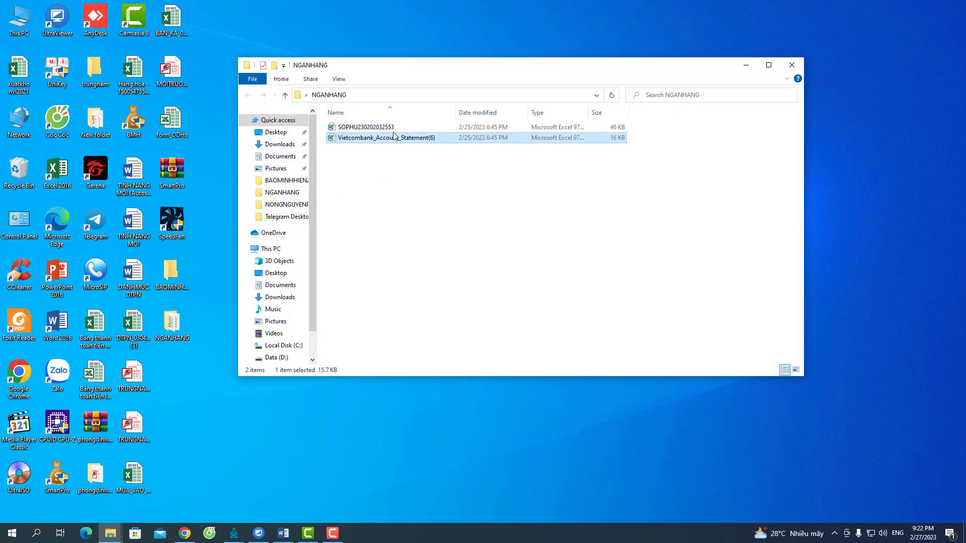
key(Up)
key(Down)
key(Up)
key(Down)
click(184, 533)
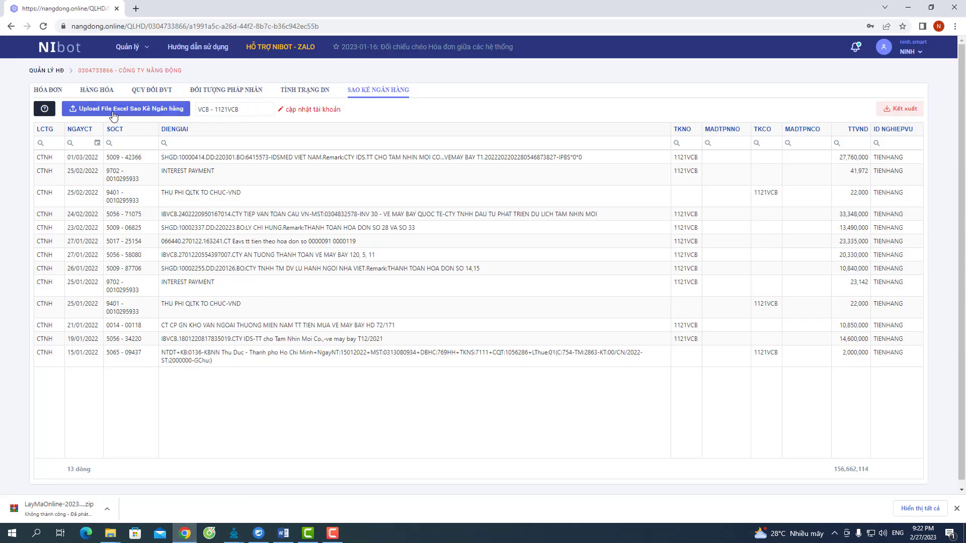
- Upload the Sacombank statement file and review its 66 SCB - 1121 rows totalling 971,360,664
click(112, 109)
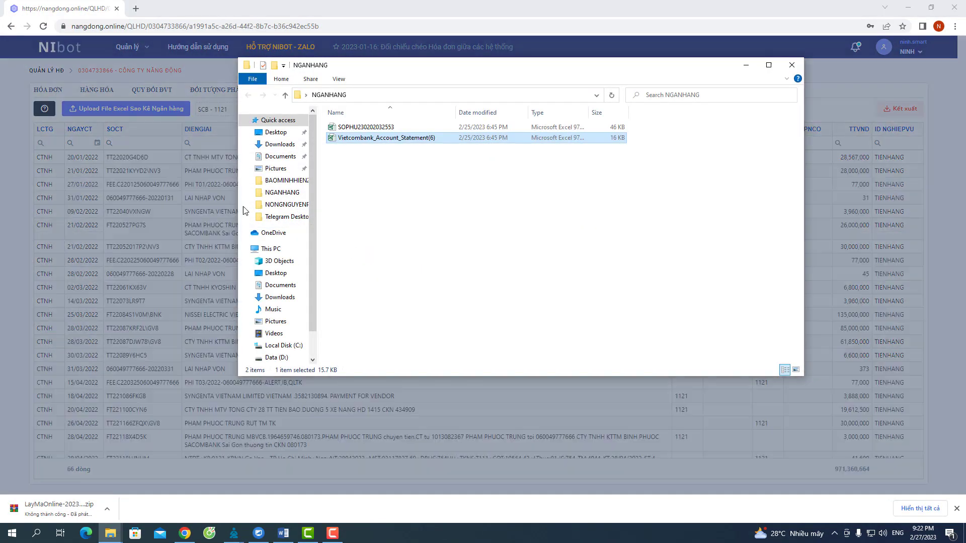
click(746, 65)
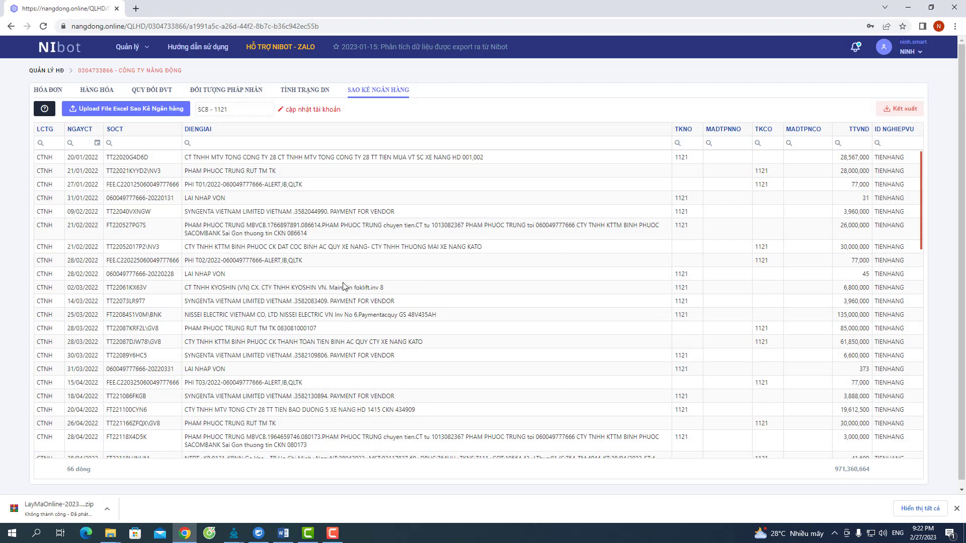
scroll(344, 287, down, 2)
scroll(343, 287, up, 2)
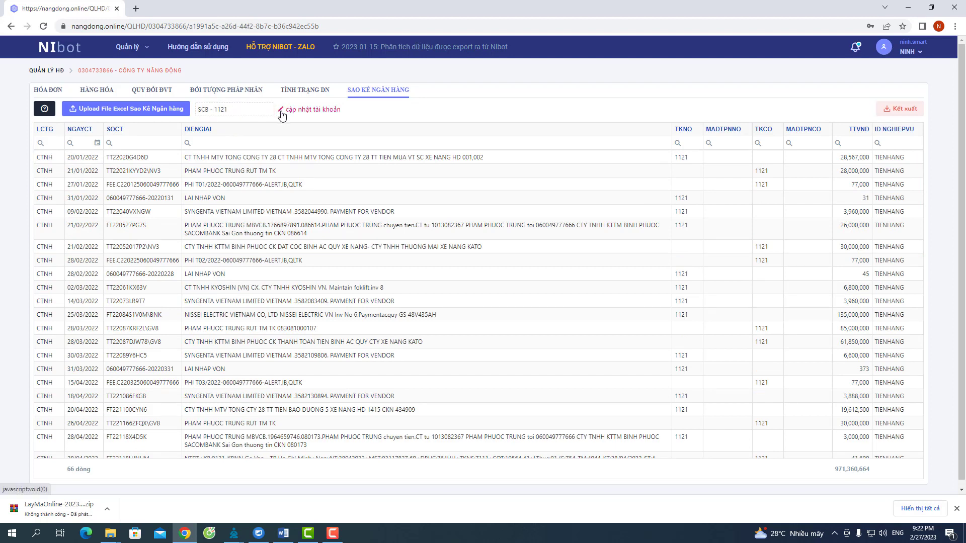
- Append SCB to the account code so SCB rows post to 1121SCB, and confirm
click(282, 114)
click(410, 292)
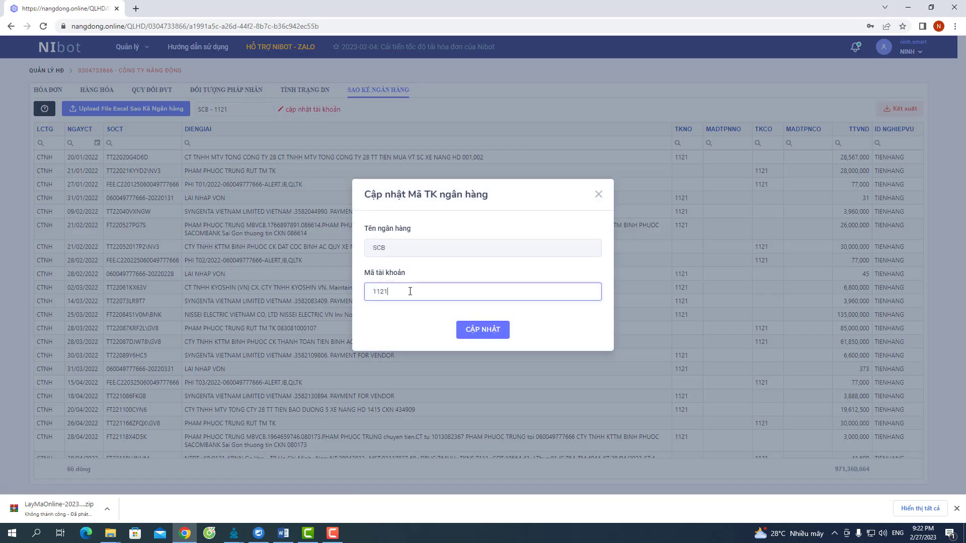
text(SC)
text(B)
click(491, 329)
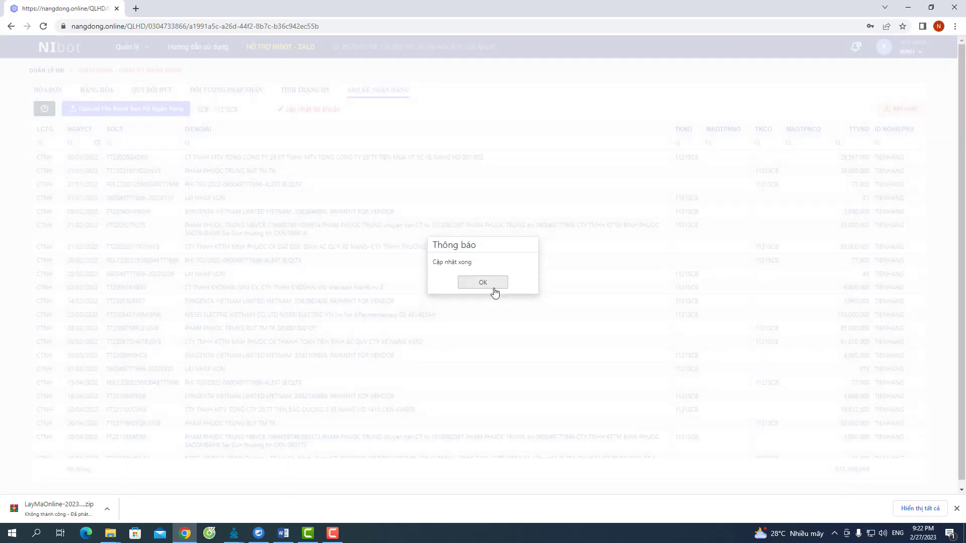
click(491, 286)
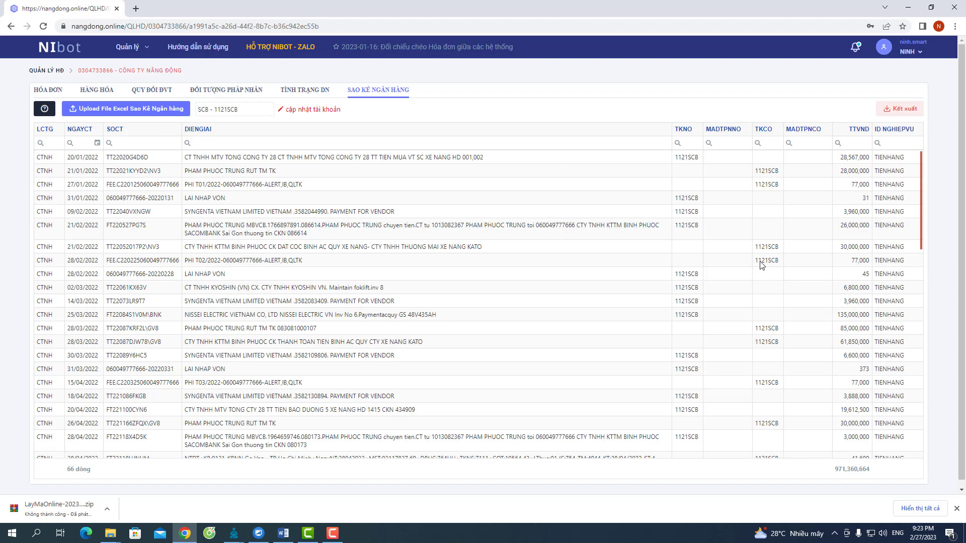
- Import the Vietcombank statement as 13 1121VCB rows, export them to Excel, and open the xlsx
click(136, 115)
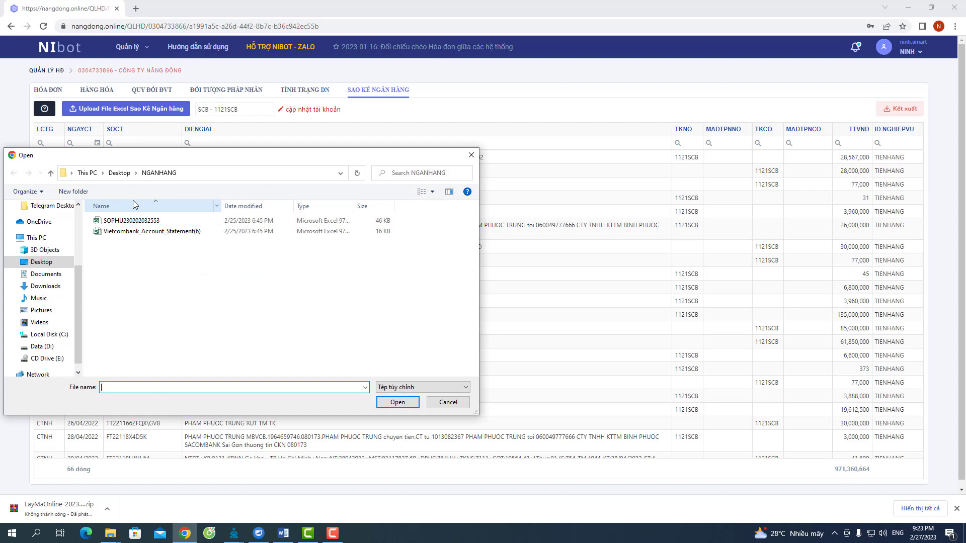
double_click(136, 232)
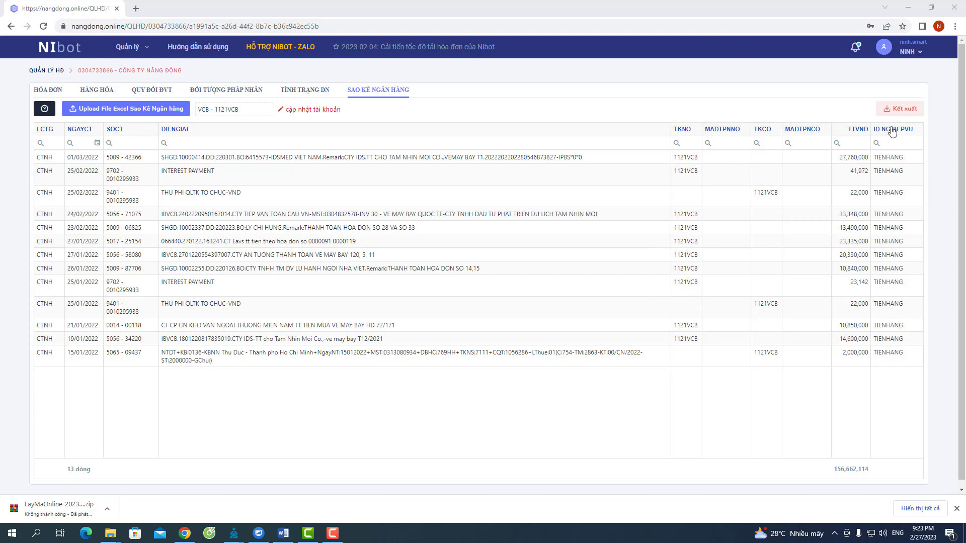
click(912, 118)
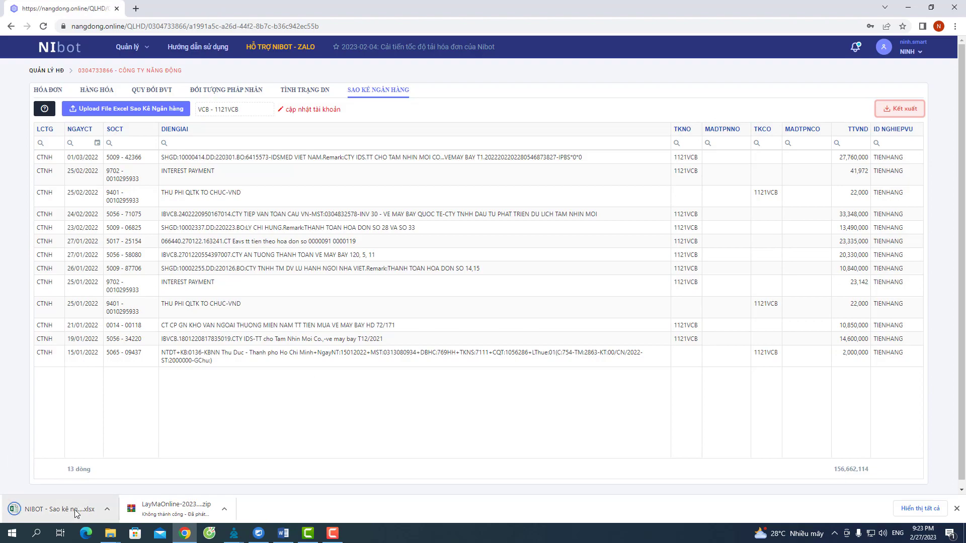
click(75, 509)
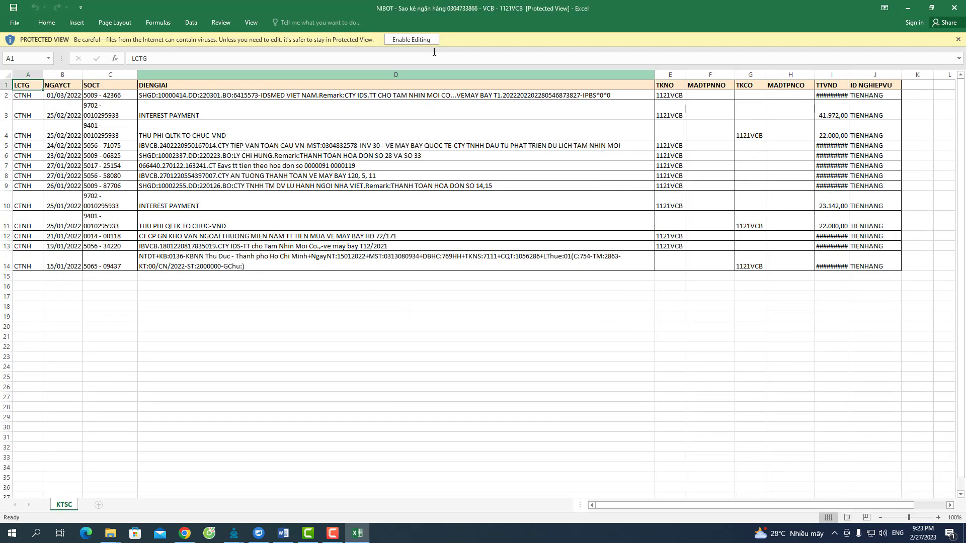
- Enable editing in the exported workbook, check row 2's cell values, then return to Nibot
click(421, 39)
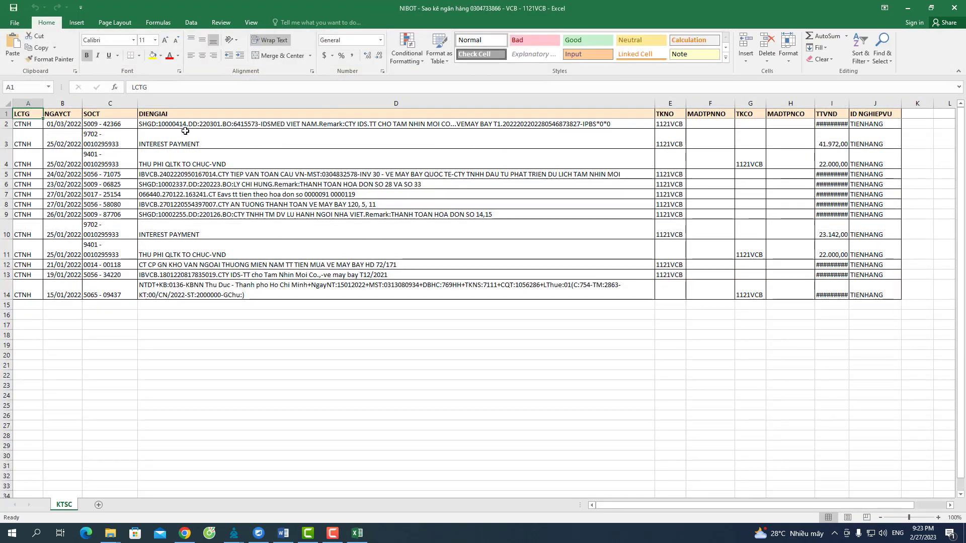
click(184, 125)
key(Left)
key(Left)
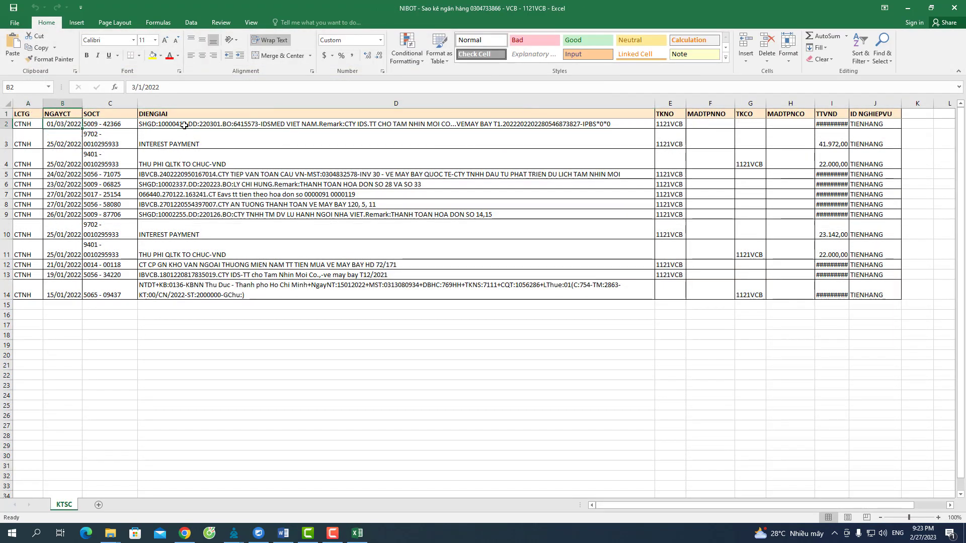
key(Left)
key(Right)
key(Right)
key(Right)
key(Right)
key(Right)
key(Right)
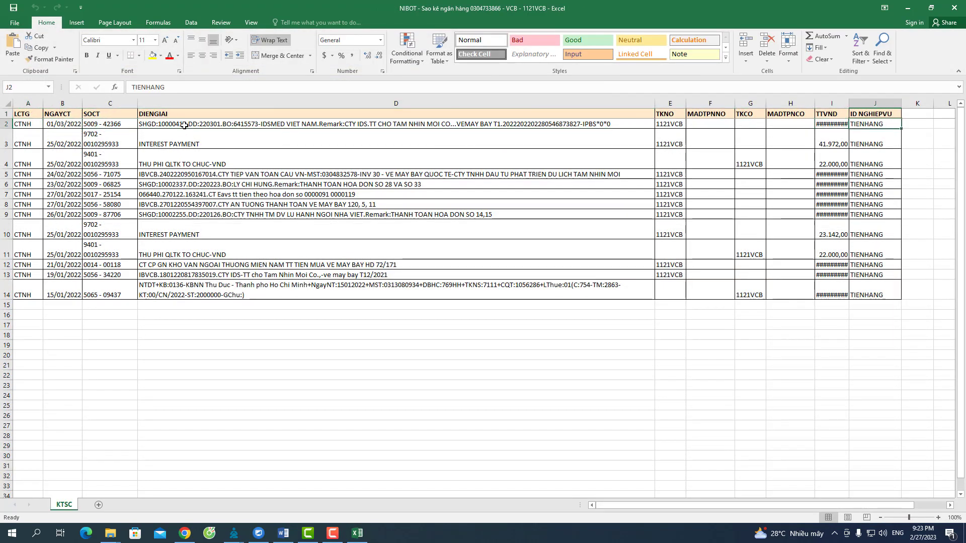
key(Left)
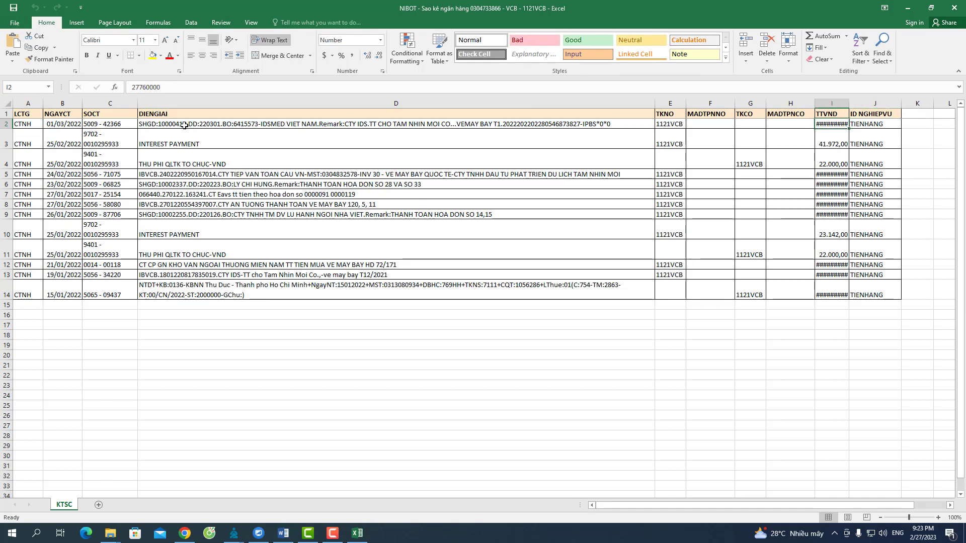
key(Right)
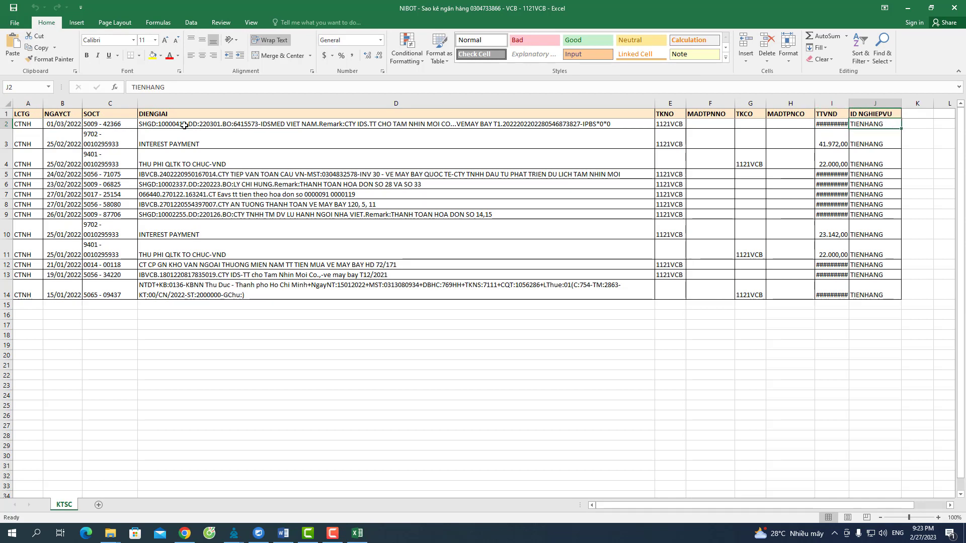
key(Left)
key(Left)
key(Left)
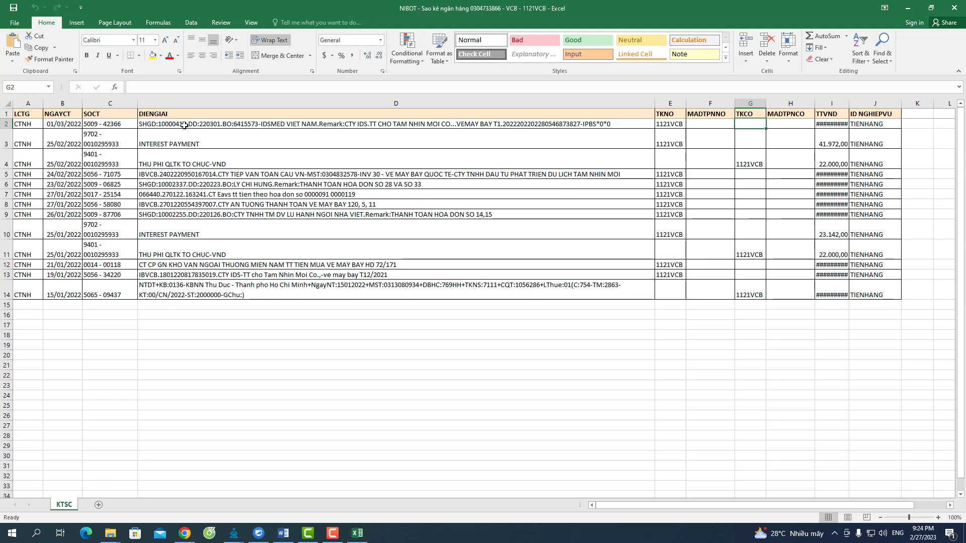
click(184, 532)
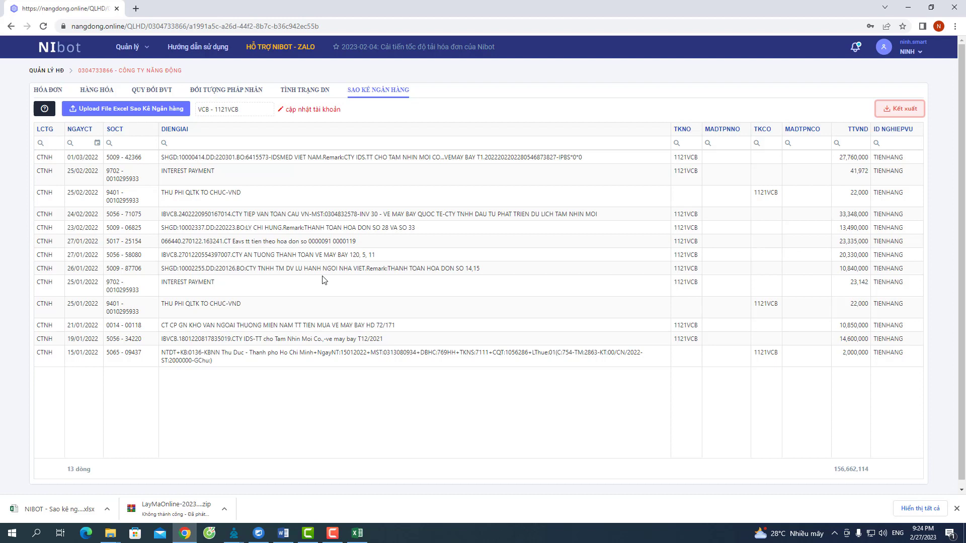
click(332, 533)
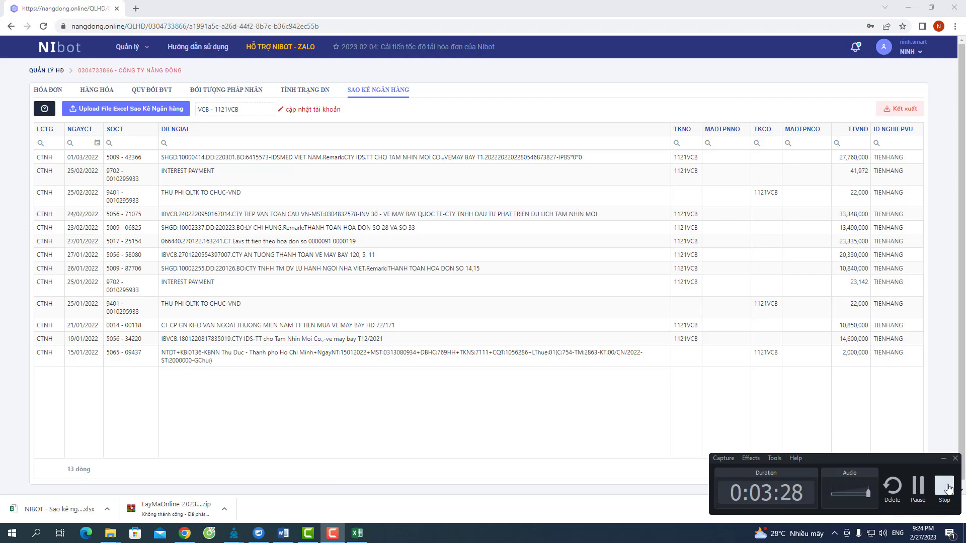